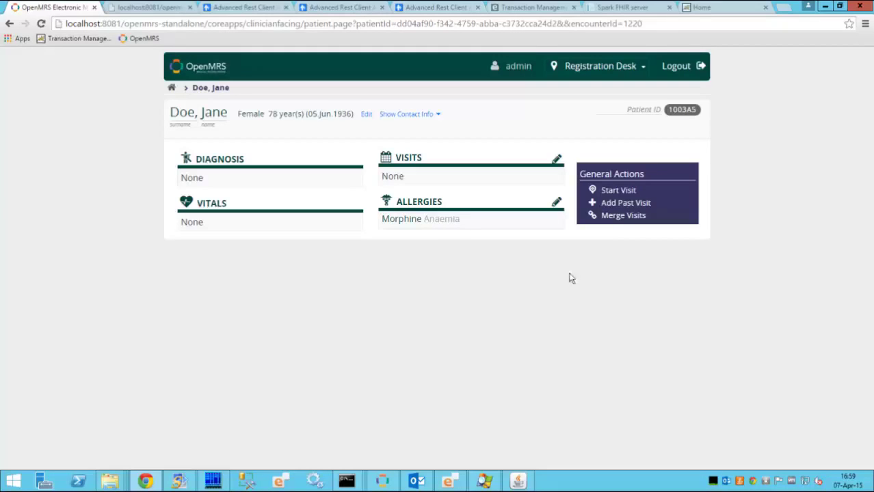
# Start the patient's visit and enter height 170 cm and weight 78 kg
pyautogui.click(618, 191)
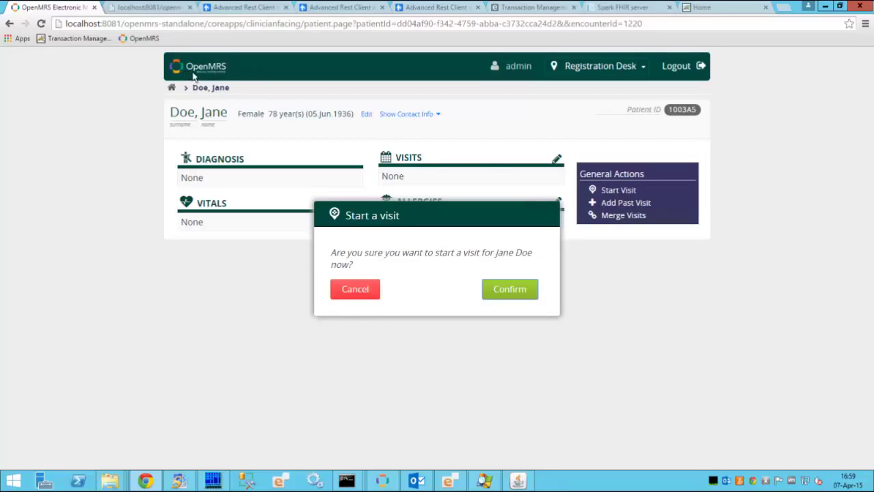
pyautogui.click(505, 290)
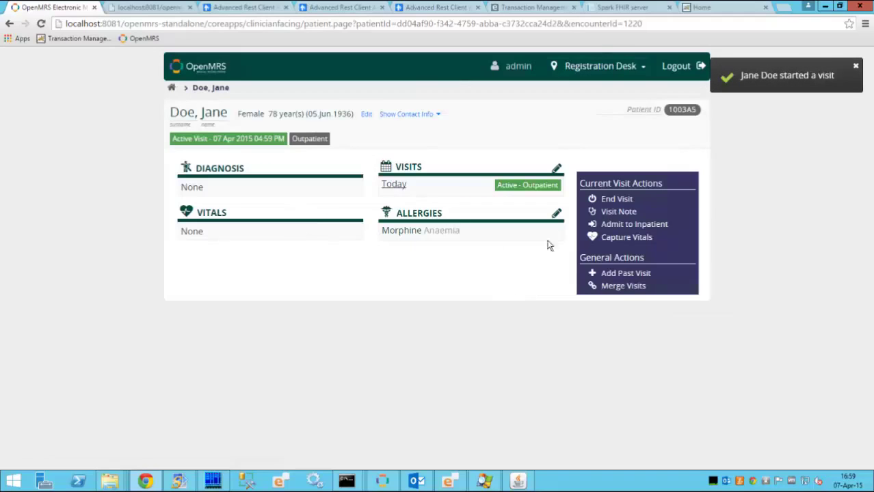
pyautogui.click(630, 239)
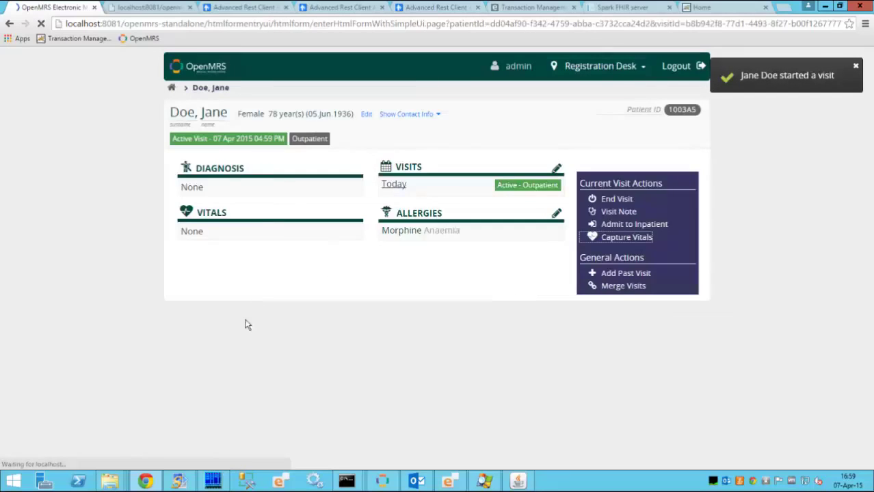
pyautogui.write('170')
pyautogui.click(218, 213)
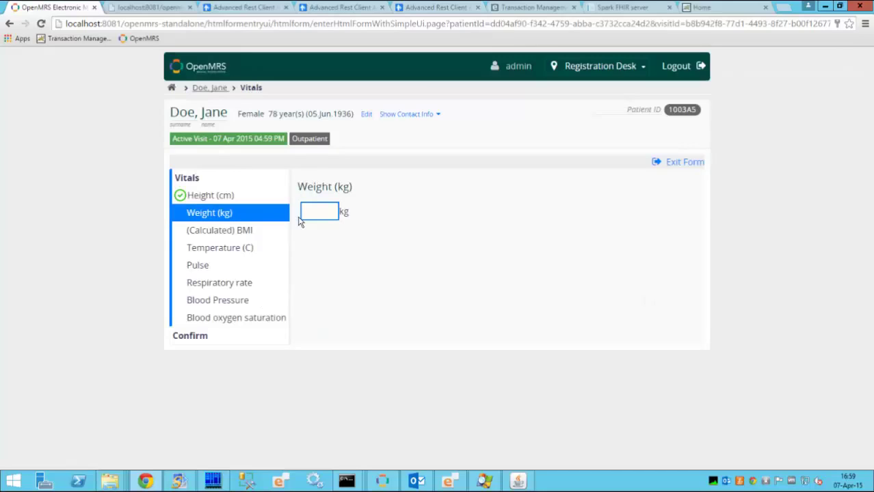
pyautogui.write('78')
# Enter blood pressure 180/100, then confirm and save the vitals
pyautogui.click(237, 300)
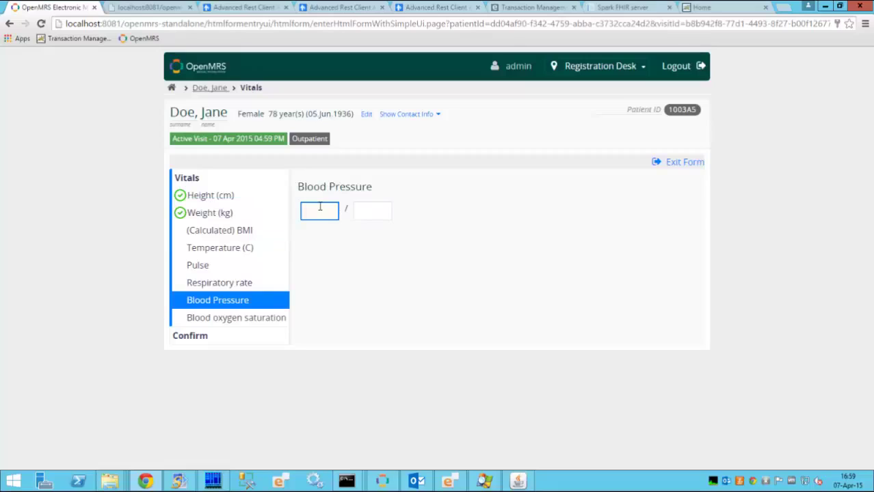
pyautogui.write('180')
pyautogui.press('Tab')
pyautogui.write('100')
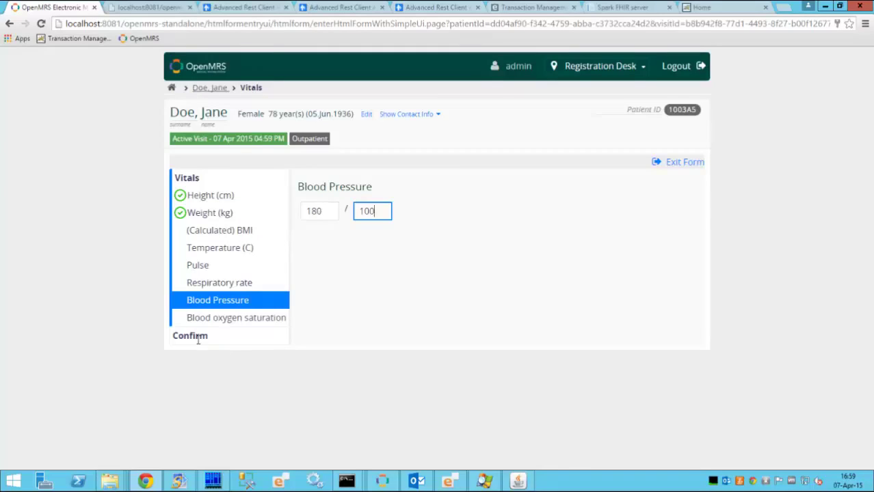
pyautogui.click(196, 337)
pyautogui.click(674, 367)
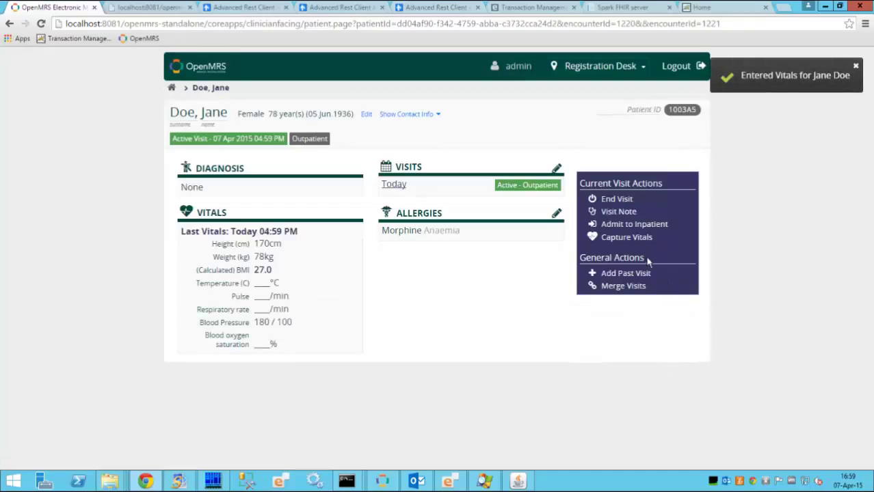
# End the patient's current OpenMRS visit and switch to Edifecs Application Manager
pyautogui.click(619, 198)
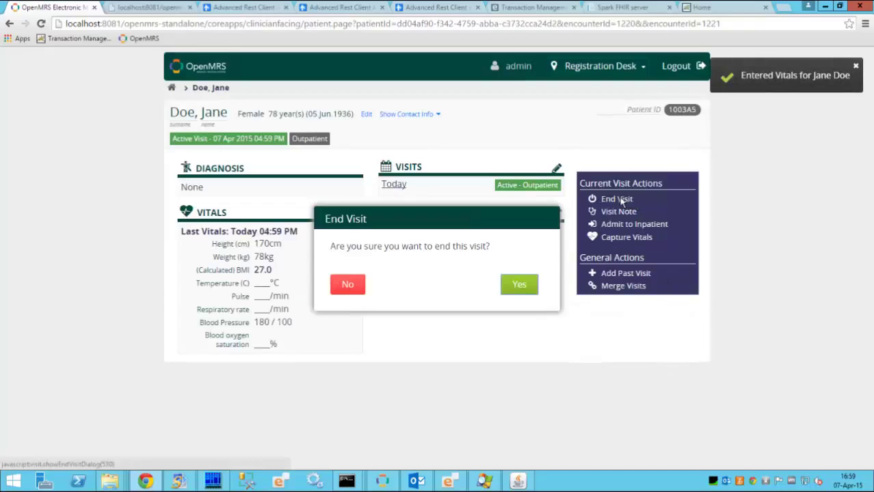
pyautogui.click(526, 292)
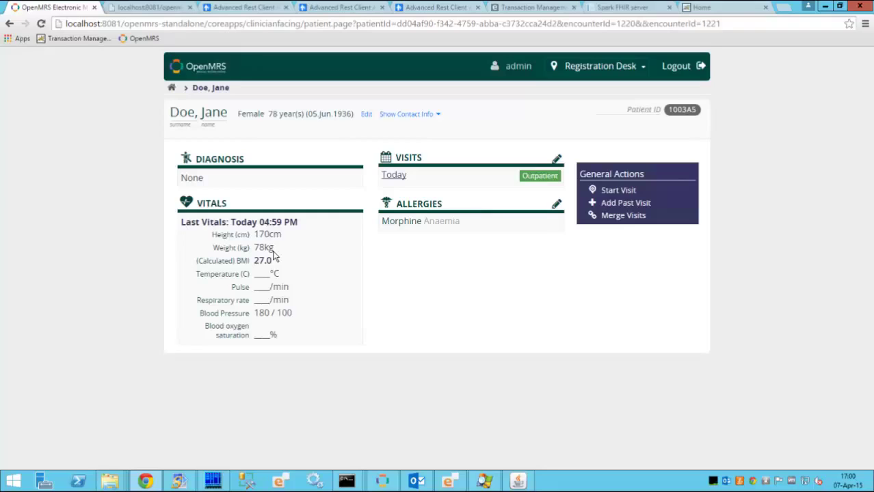
pyautogui.hotkey('alt', 'Tab')
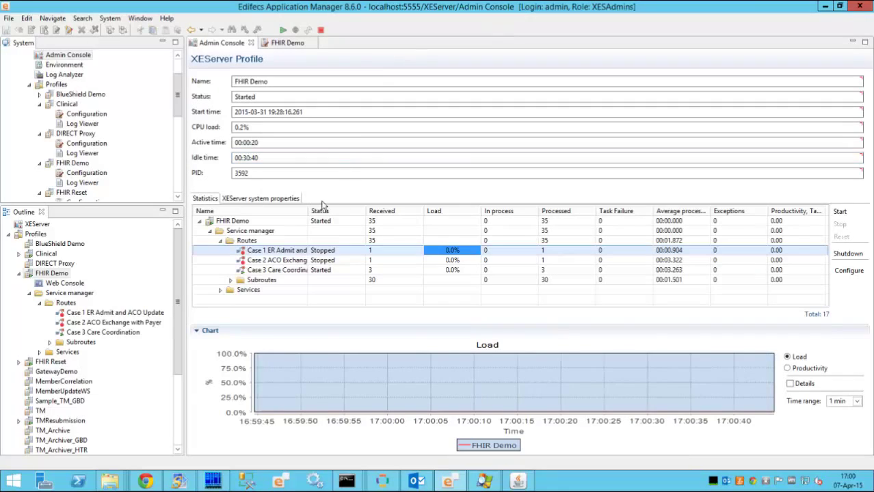
# Widen the Name column and start the Case 1 ER Admit and ACO Update route
pyautogui.moveTo(308, 214); pyautogui.dragTo(373, 209)
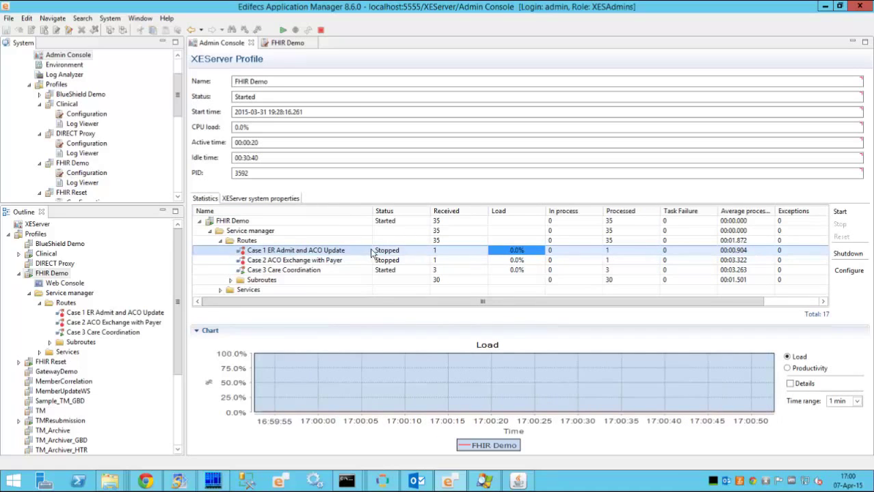
pyautogui.click(282, 30)
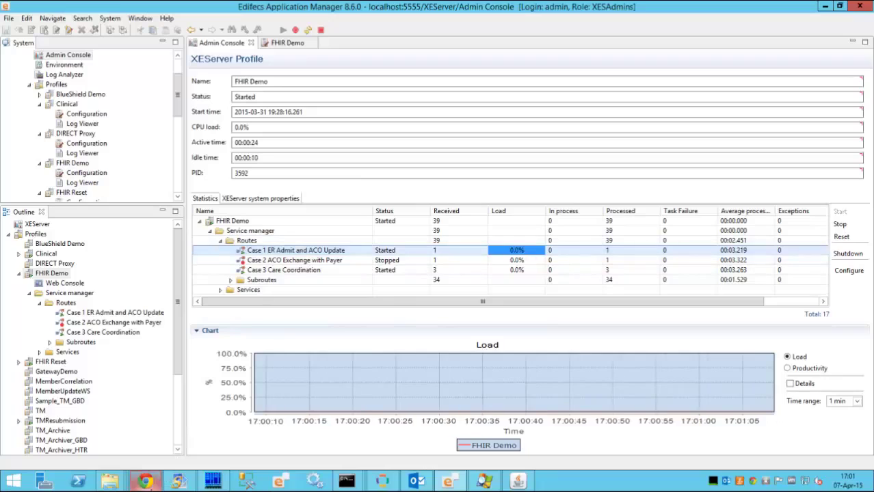
# Retrieve the patient's FHIR records by name in the ACO FHIR Server Console and highlight the Encounter
pyautogui.click(145, 482)
pyautogui.click(708, 8)
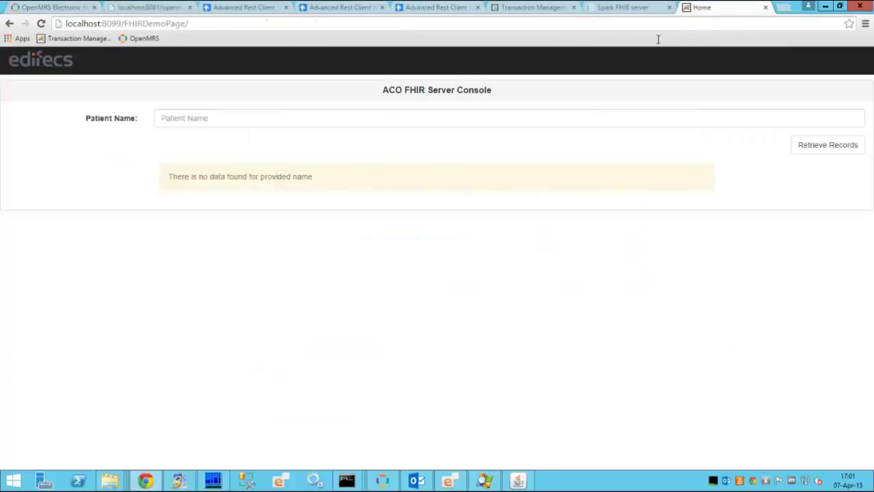
pyautogui.click(303, 120)
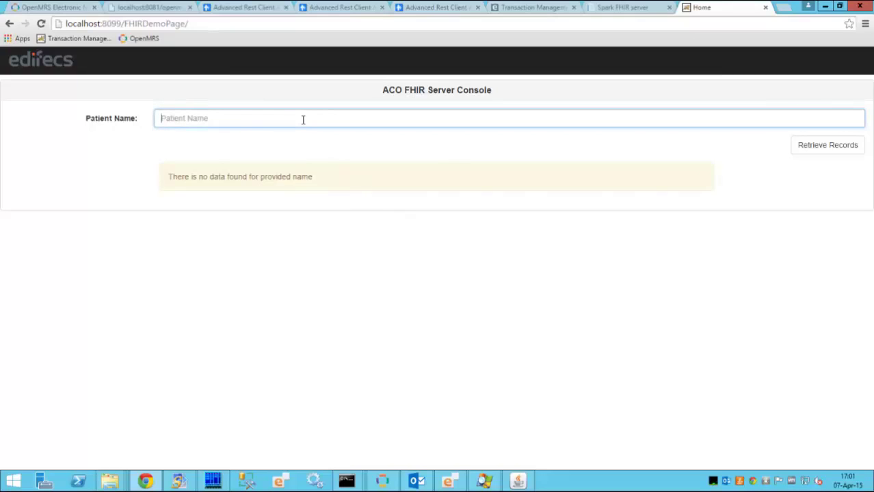
pyautogui.write('Jane D')
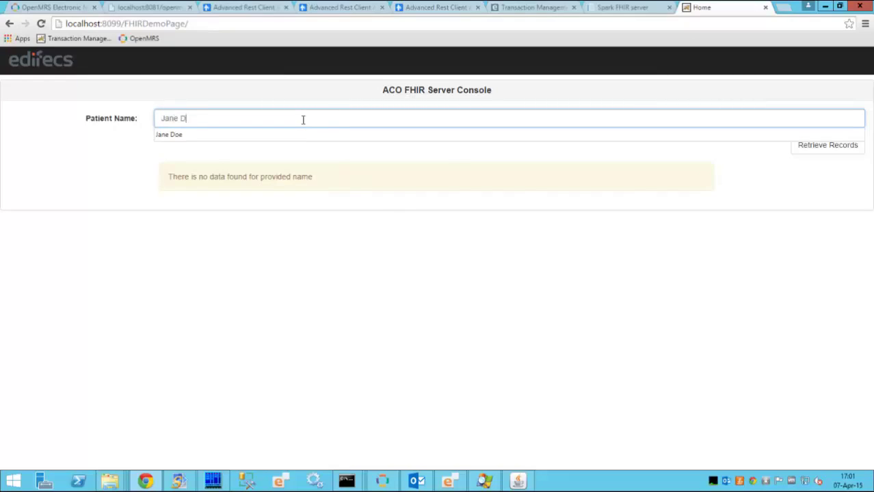
pyautogui.write('oe')
pyautogui.click(811, 152)
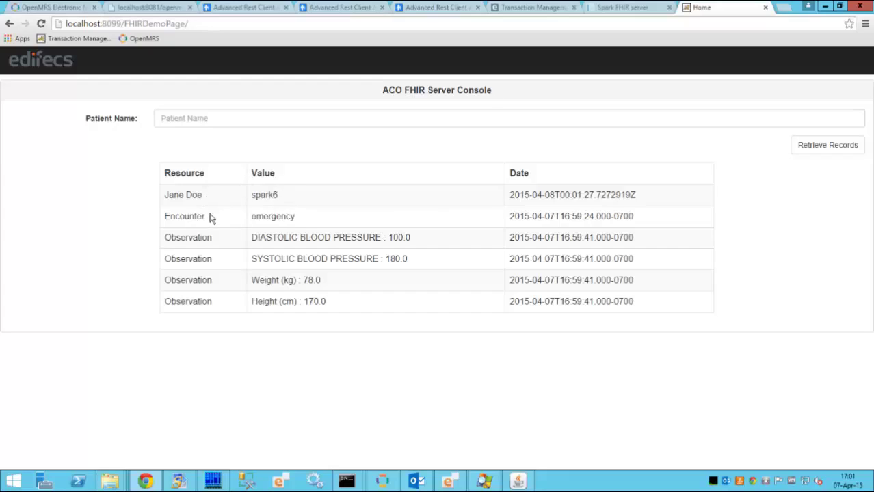
pyautogui.moveTo(206, 218); pyautogui.dragTo(164, 216)
# Open the Case 1 route's configuration diagram via its Configure action
pyautogui.click(448, 482)
pyautogui.rightClick(296, 252)
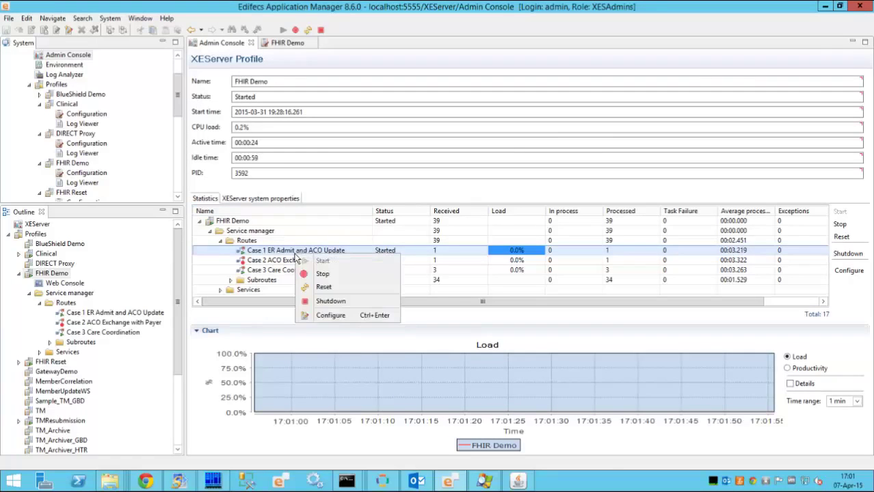
pyautogui.click(333, 317)
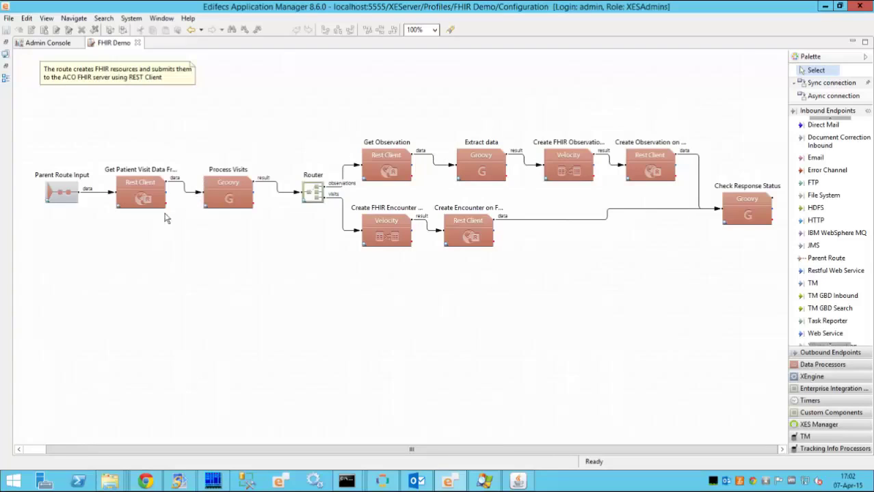
pyautogui.click(143, 197)
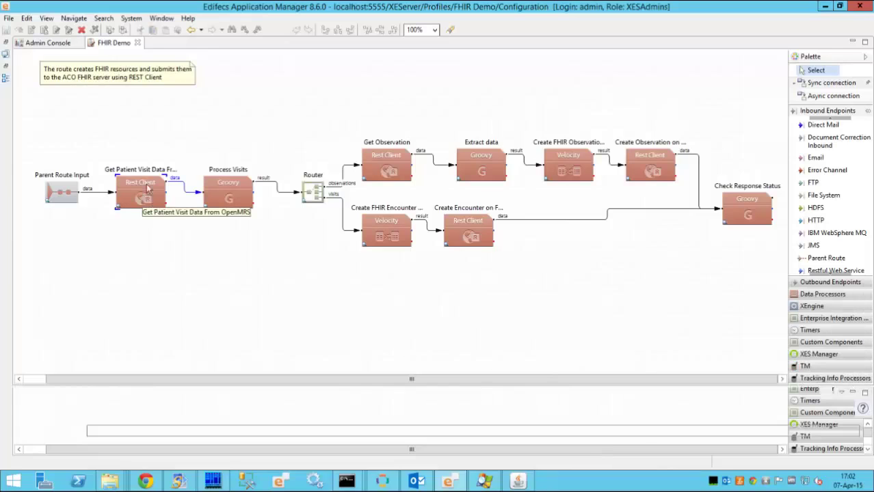
pyautogui.click(147, 259)
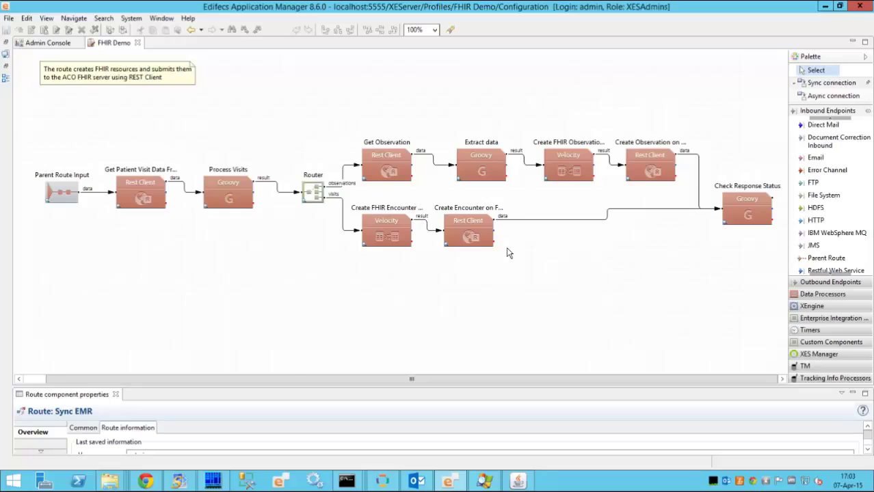
# Return to the ACO FHIR Server Console in Chrome
pyautogui.click(146, 481)
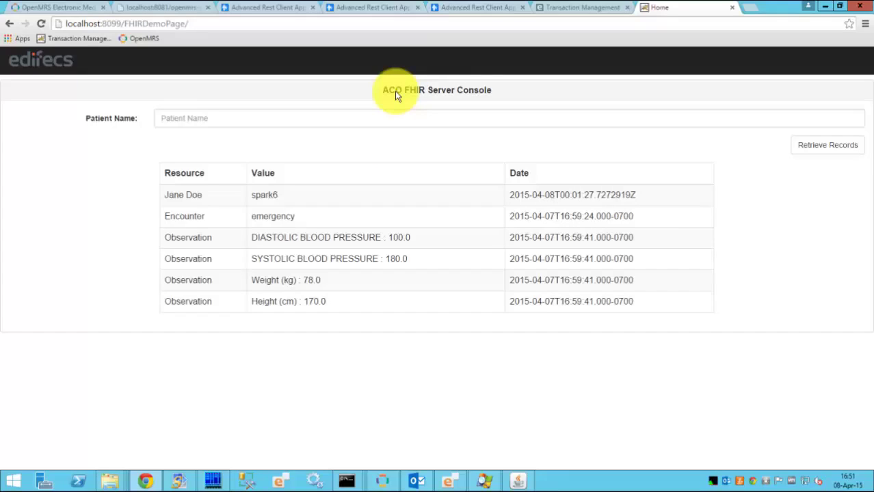
# Log in to Transaction Management and set the Transmission range to Last 24 Hours (RealTime)
pyautogui.click(583, 8)
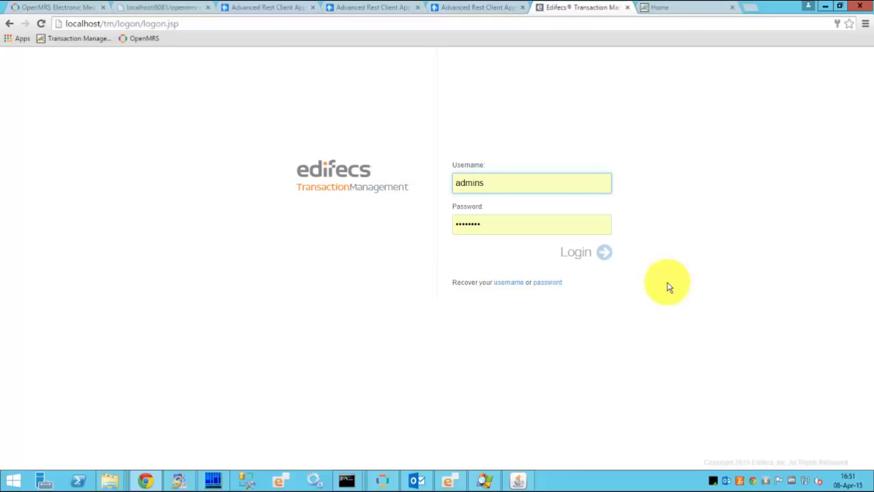
pyautogui.click(571, 256)
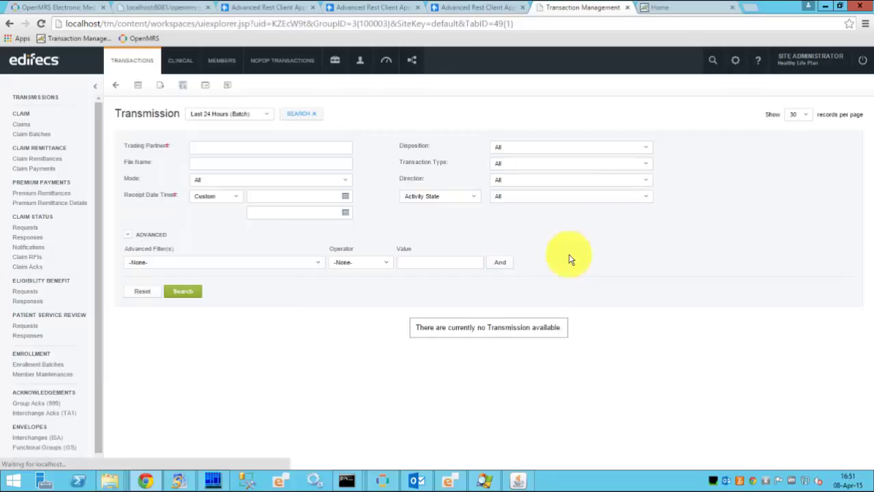
pyautogui.click(258, 113)
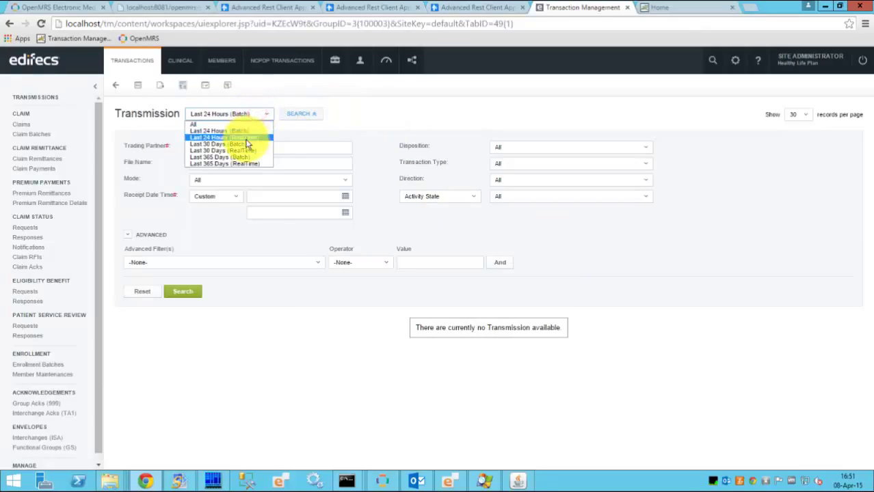
pyautogui.click(246, 138)
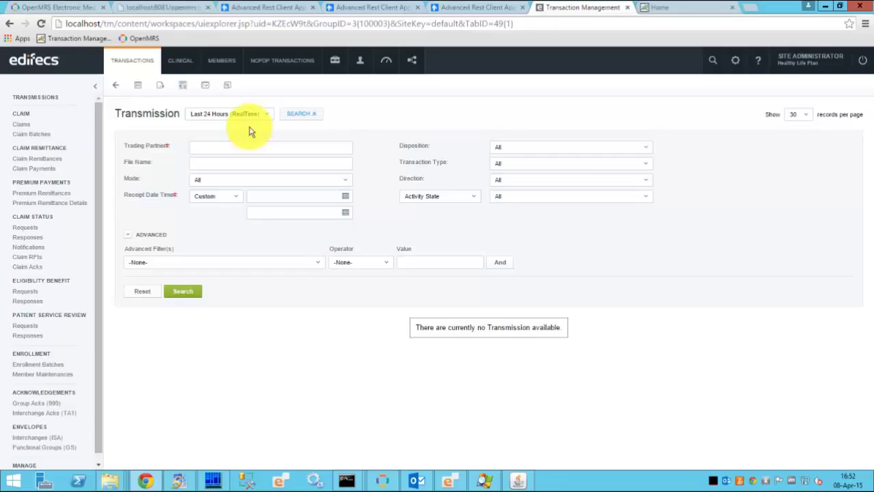
# Start the Case 2 ACO Exchange with Payer route, then return to Chrome
pyautogui.click(451, 482)
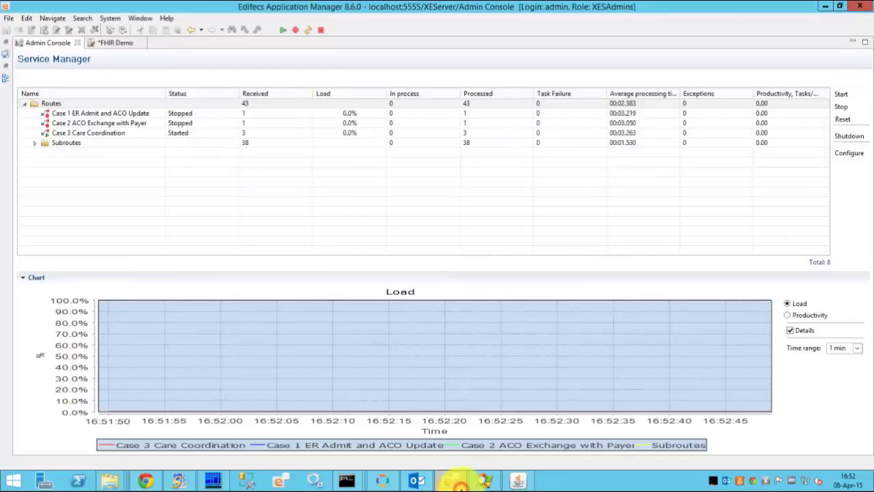
pyautogui.click(98, 123)
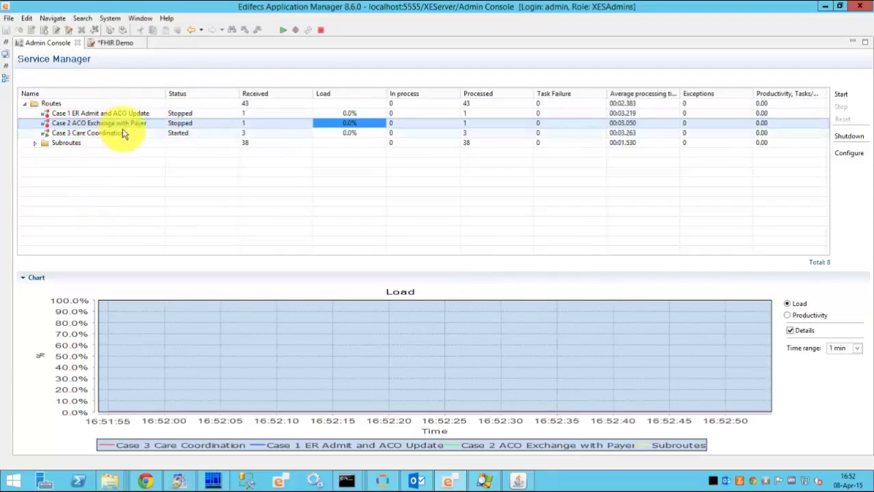
pyautogui.click(283, 30)
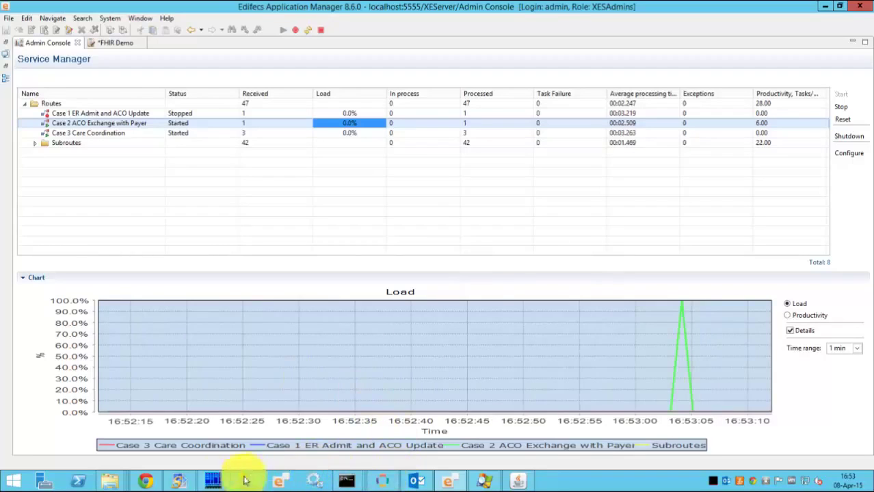
pyautogui.click(159, 482)
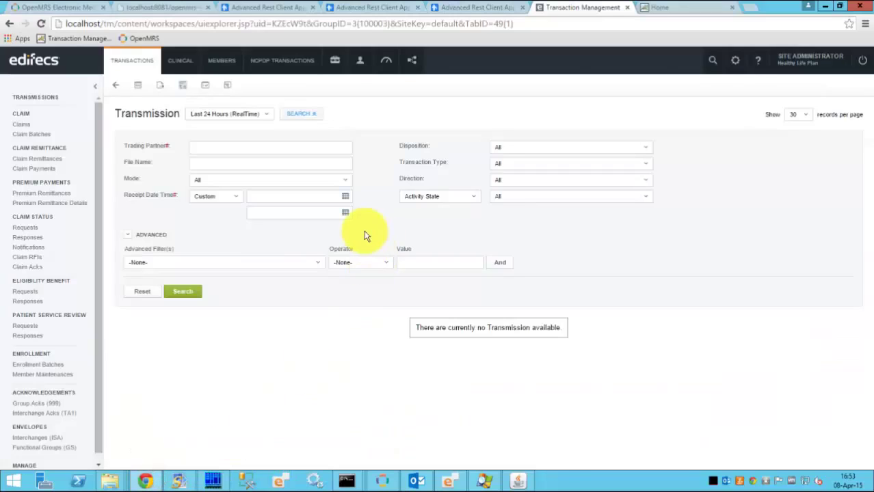
# Search transmissions and open Transmission 336600, the HL7 ADT A01 from BigHospital
pyautogui.click(190, 292)
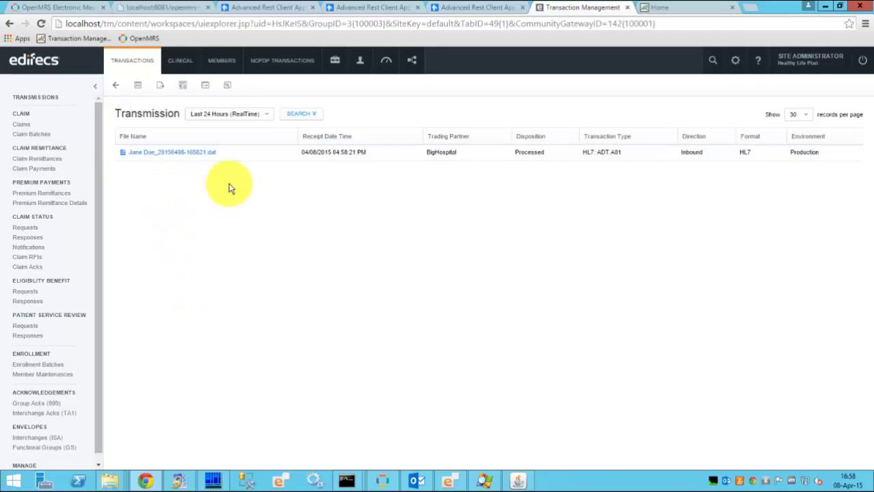
pyautogui.click(187, 155)
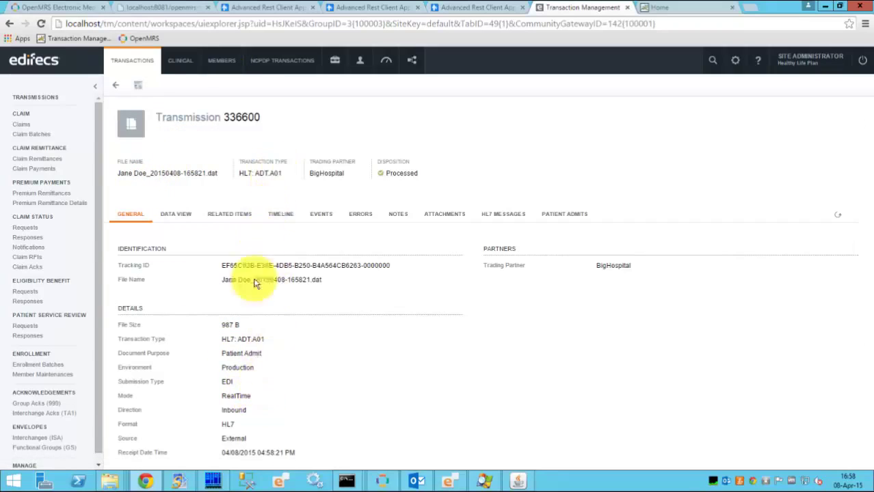
pyautogui.click(213, 63)
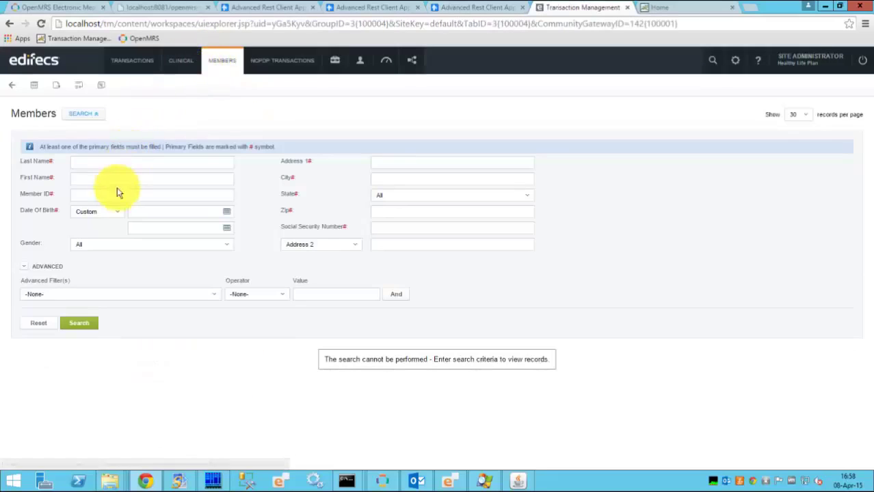
# Search members by the patient's last name and open the member record's Journal tab
pyautogui.click(111, 166)
pyautogui.write('Doe')
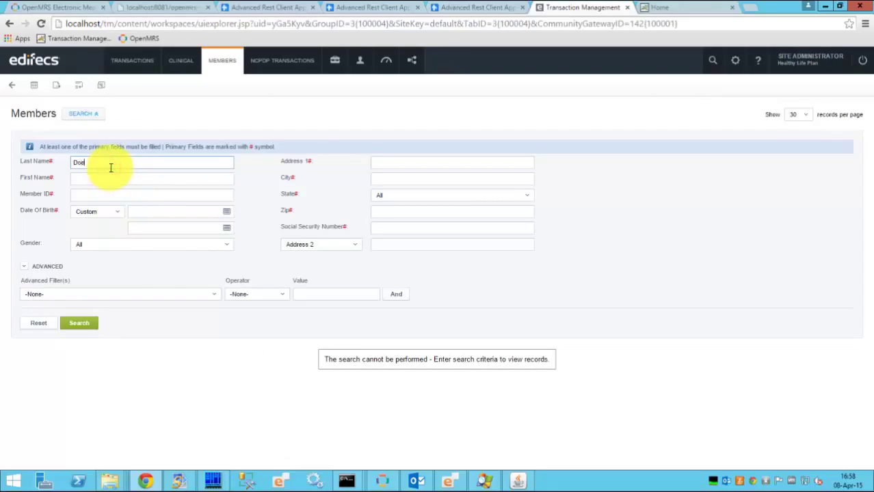
pyautogui.click(79, 323)
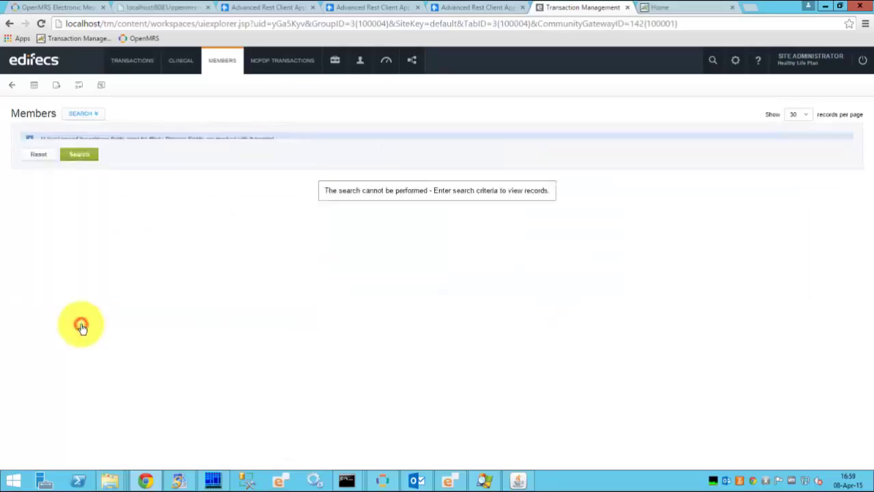
pyautogui.click(36, 152)
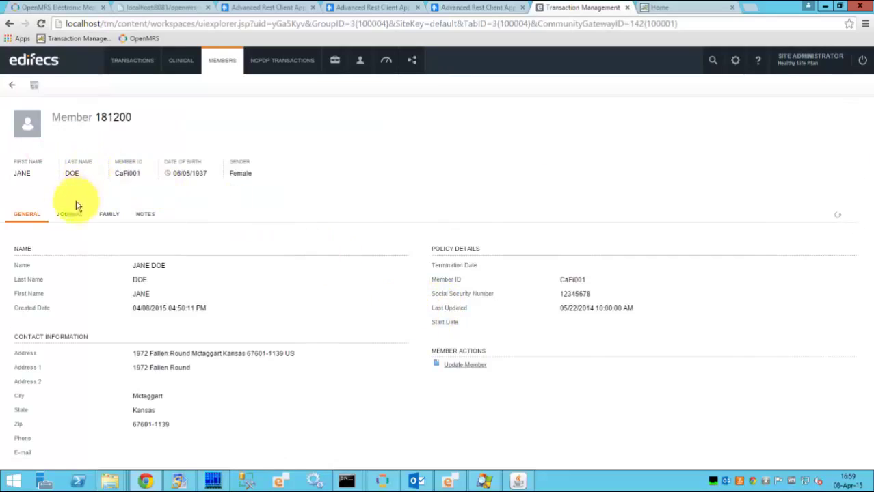
pyautogui.click(68, 214)
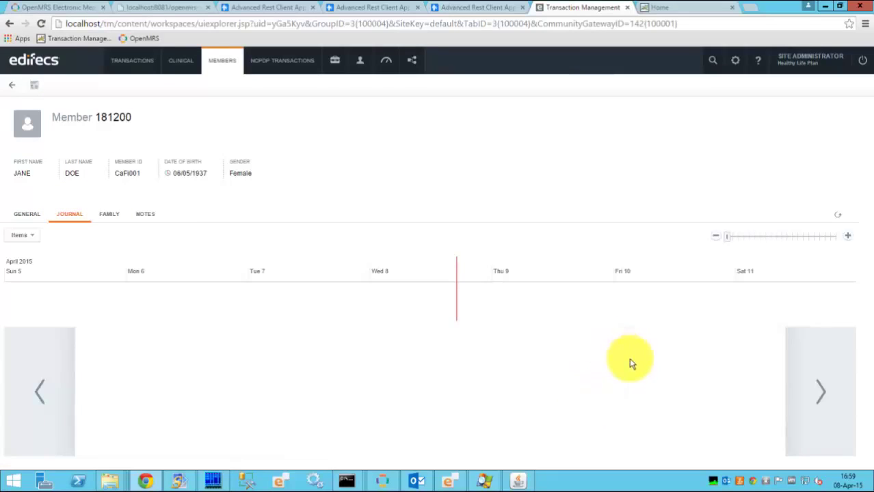
# Zoom out the member's Journal timeline and select an earlier event
pyautogui.click(823, 397)
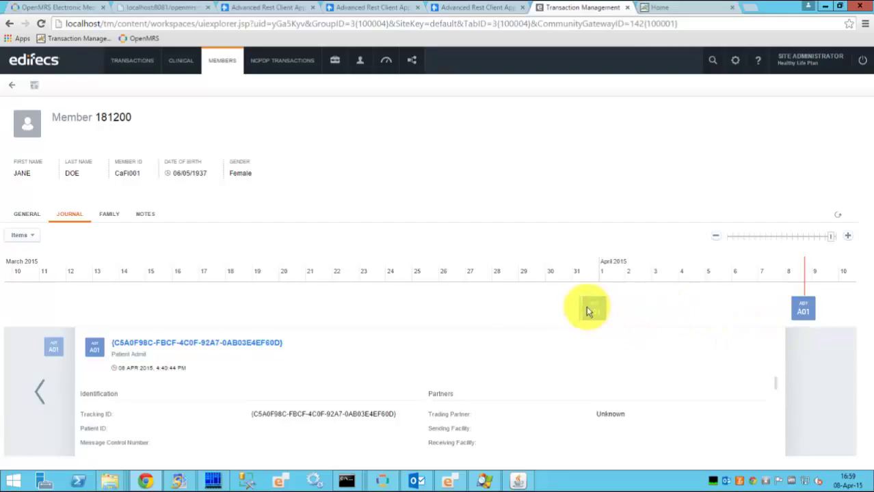
pyautogui.scroll(-1, 586, 306)
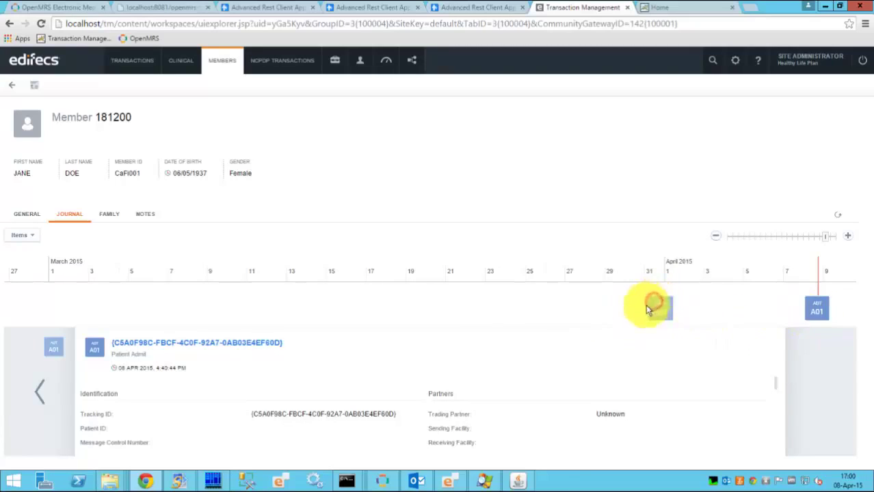
pyautogui.click(660, 308)
# Step back through the Discharge Summaries to the 31 Mar admit, then show the 08 Apr Patient Admit
pyautogui.click(32, 385)
pyautogui.click(39, 393)
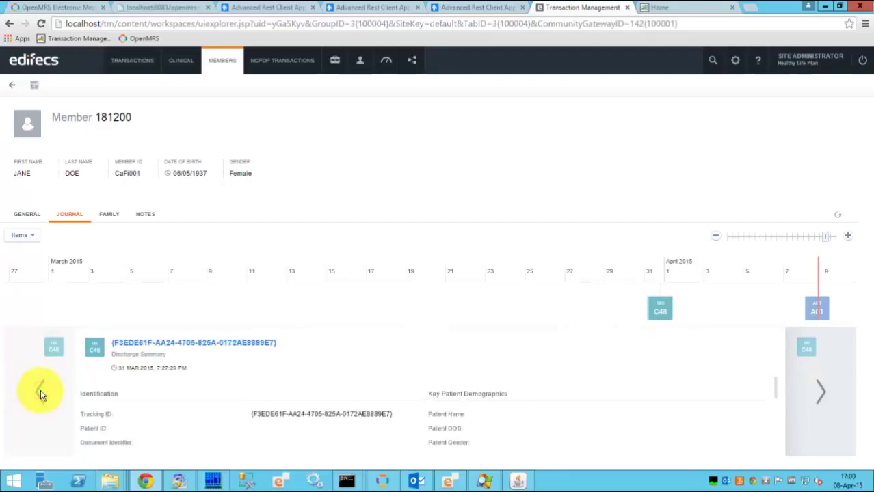
pyautogui.click(40, 390)
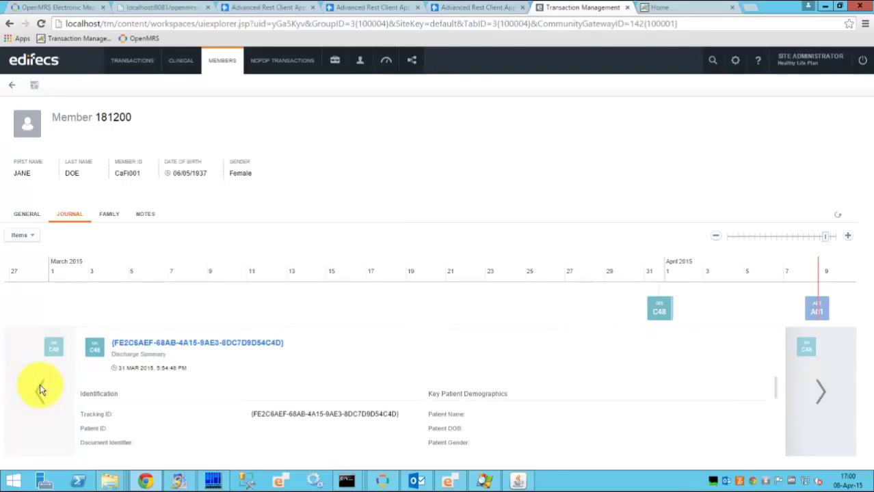
pyautogui.click(39, 392)
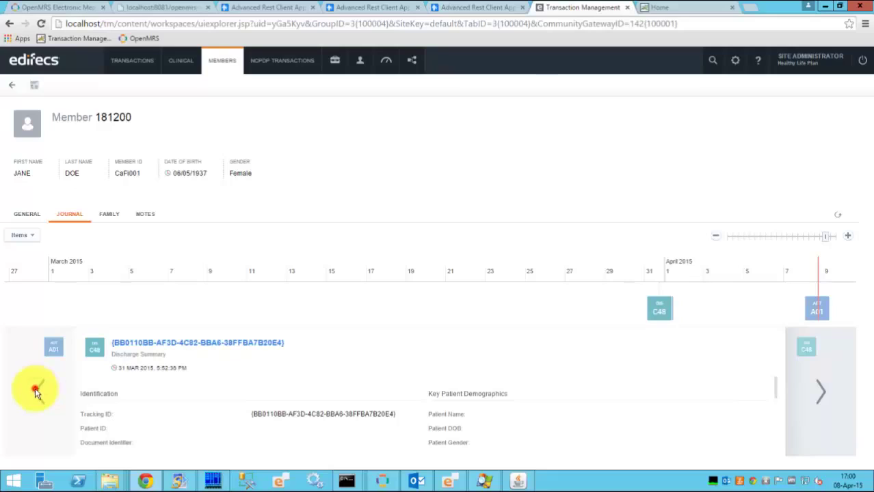
pyautogui.click(36, 392)
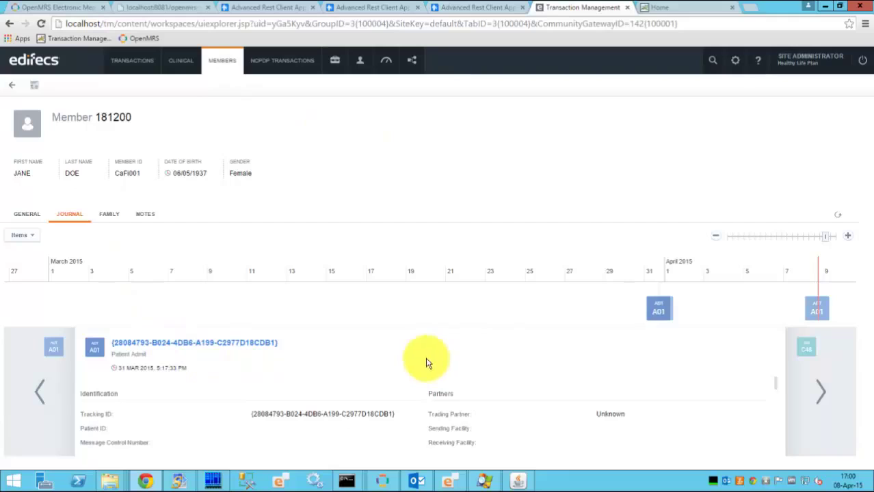
pyautogui.click(825, 311)
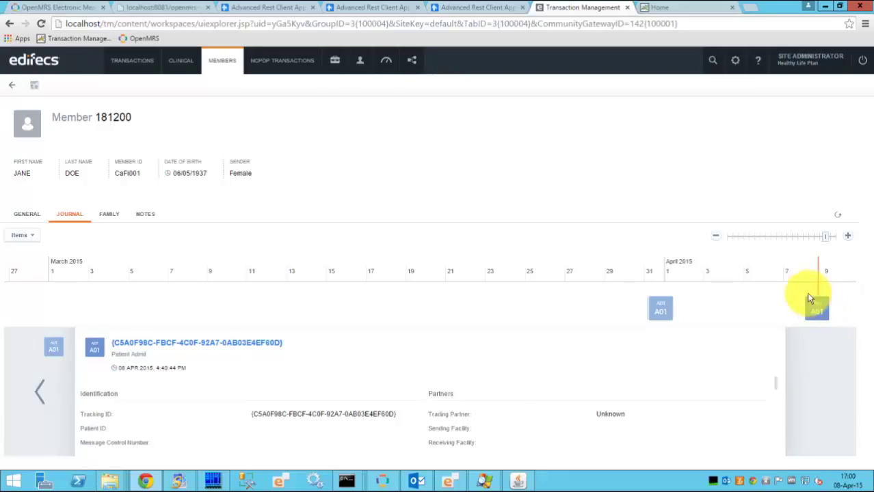
pyautogui.moveTo(456, 483)
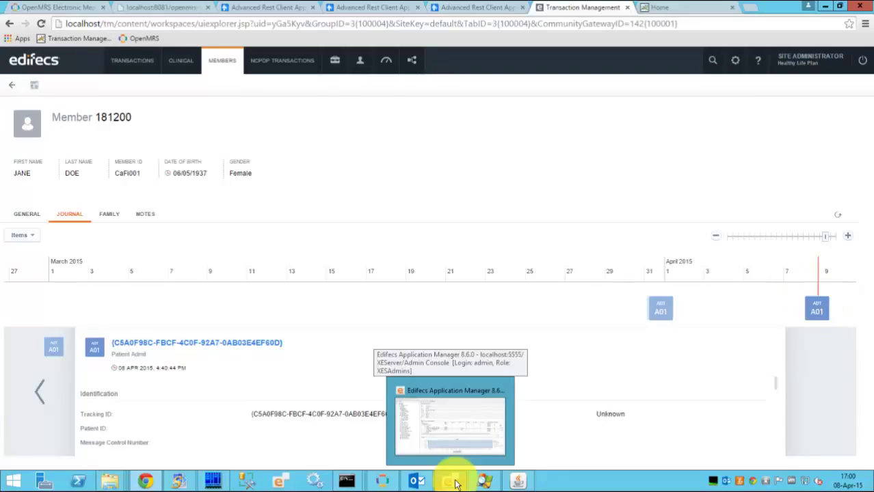
# Open the Case 2 route's configuration diagram in Application Manager, enlarged for more room
pyautogui.click(455, 481)
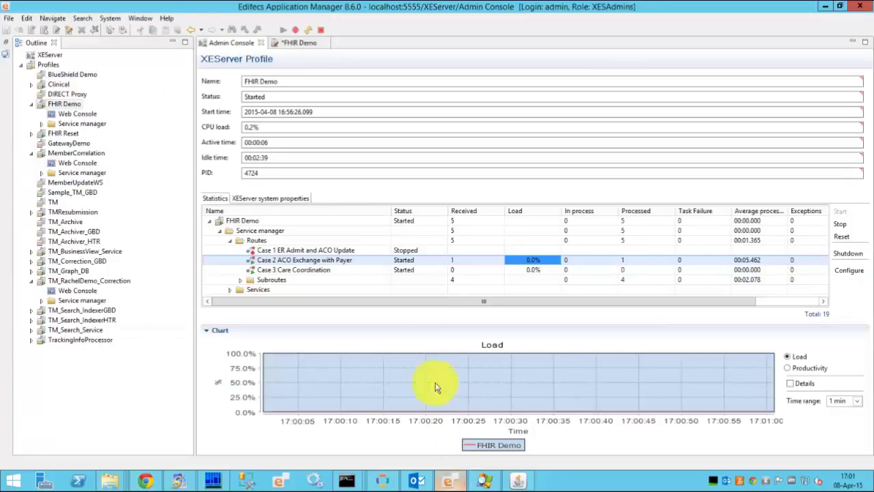
pyautogui.rightClick(332, 261)
pyautogui.click(368, 323)
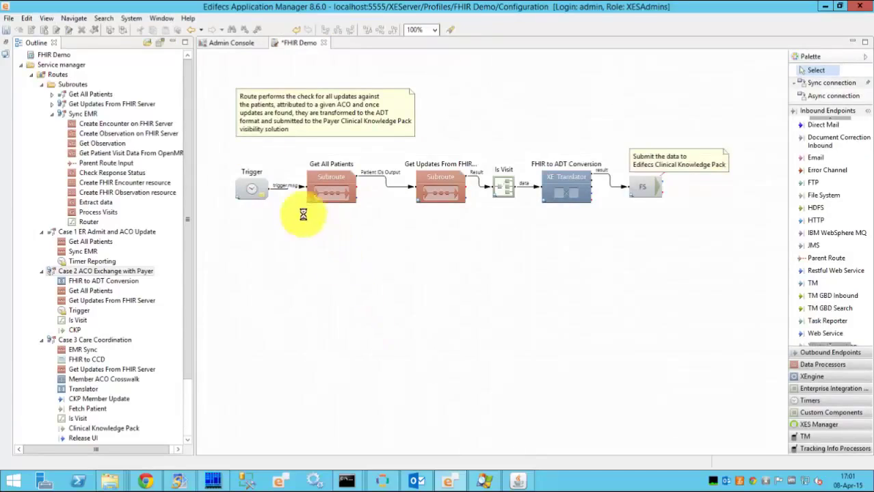
pyautogui.click(174, 44)
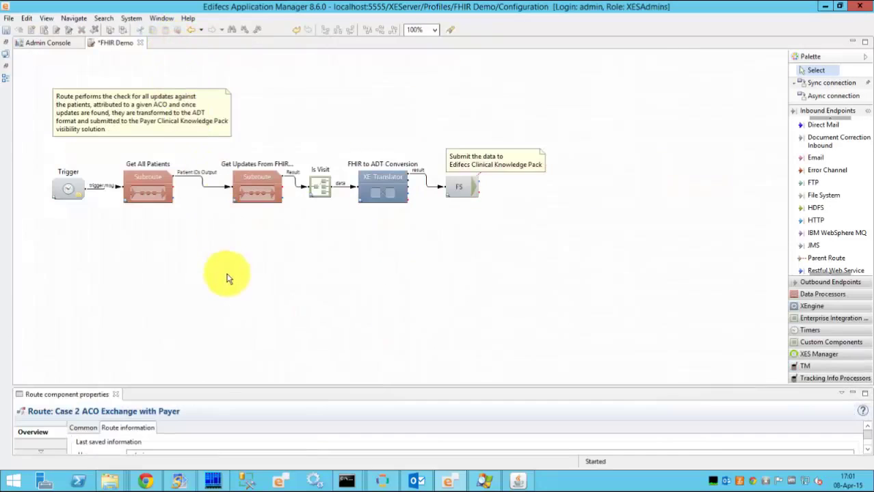
# Inspect the Trigger, Get All Patients, Get Updates From FHIR, FHIR to ADT and CKP steps, then the whole route
pyautogui.click(58, 192)
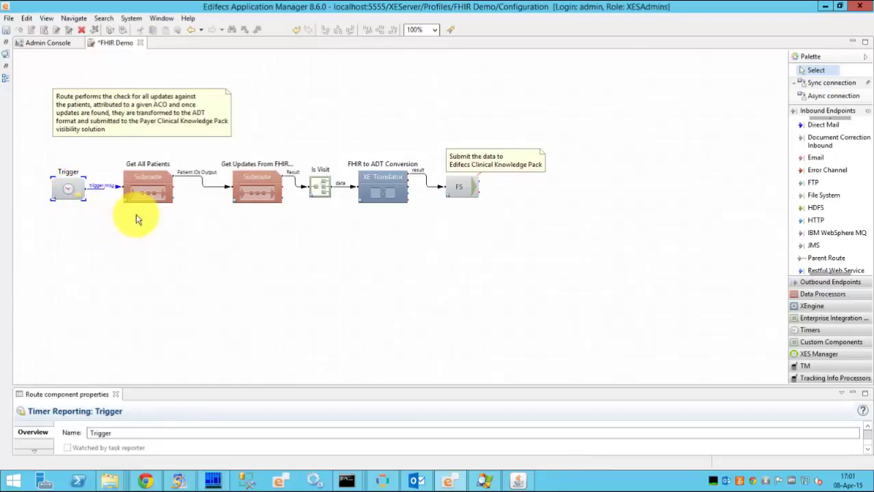
pyautogui.click(147, 197)
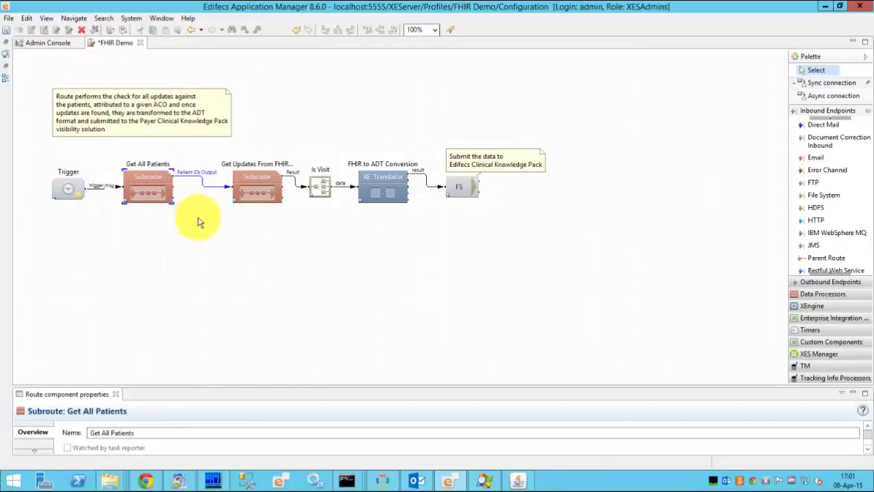
pyautogui.click(257, 194)
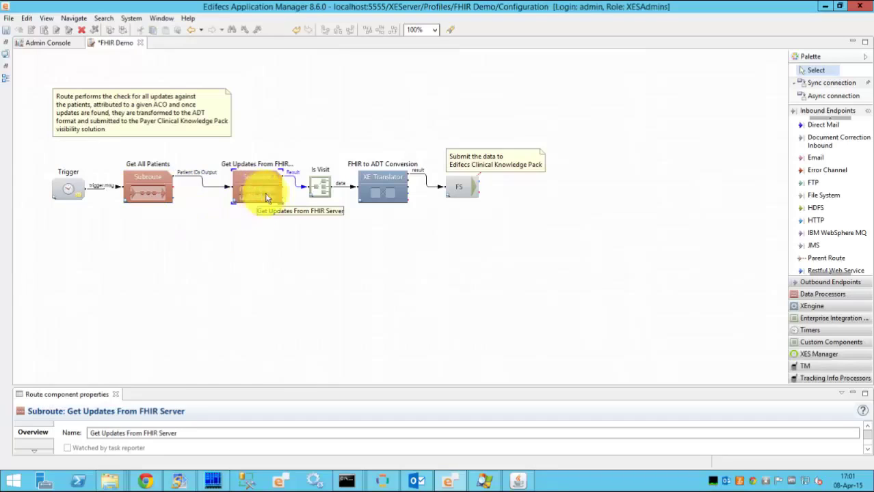
pyautogui.click(390, 189)
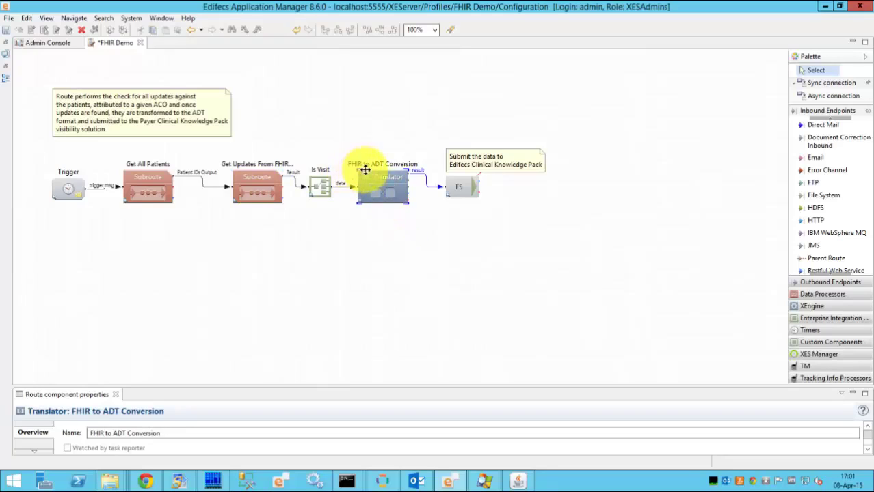
pyautogui.click(462, 189)
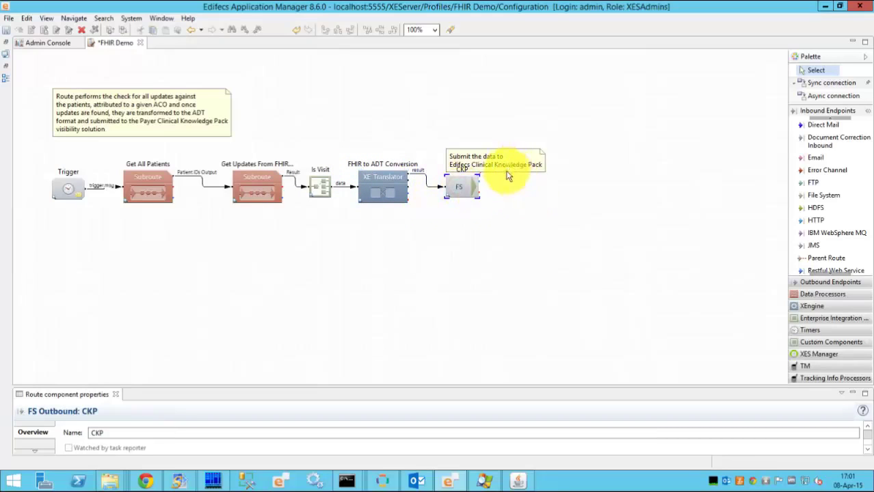
pyautogui.click(465, 232)
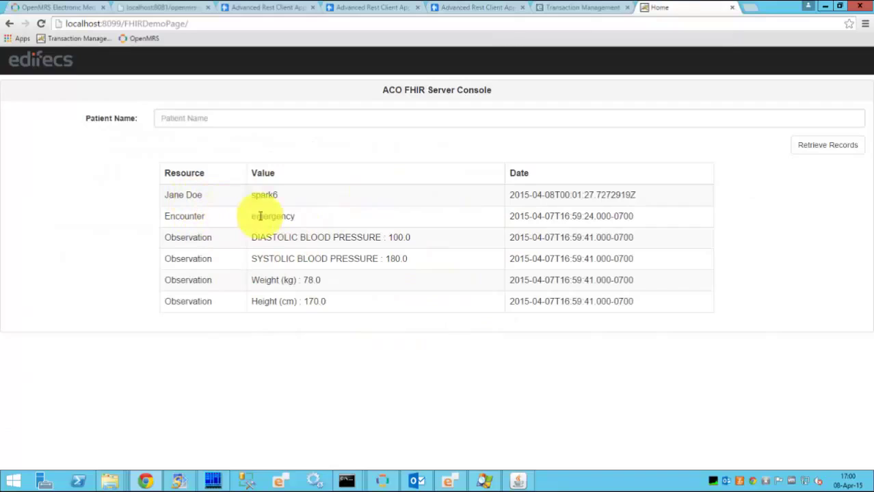
# Switch to the Transaction Management tab showing the member's General page
pyautogui.click(601, 8)
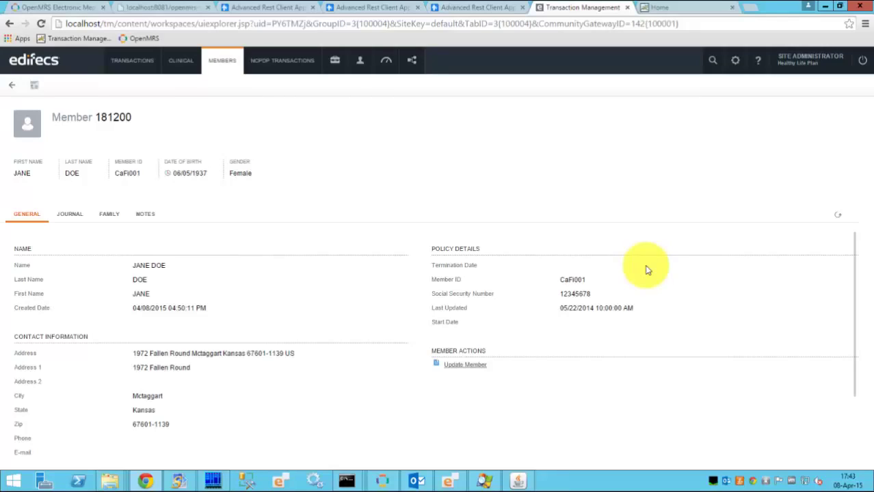
# Choose Update Member under Member Actions
pyautogui.click(463, 364)
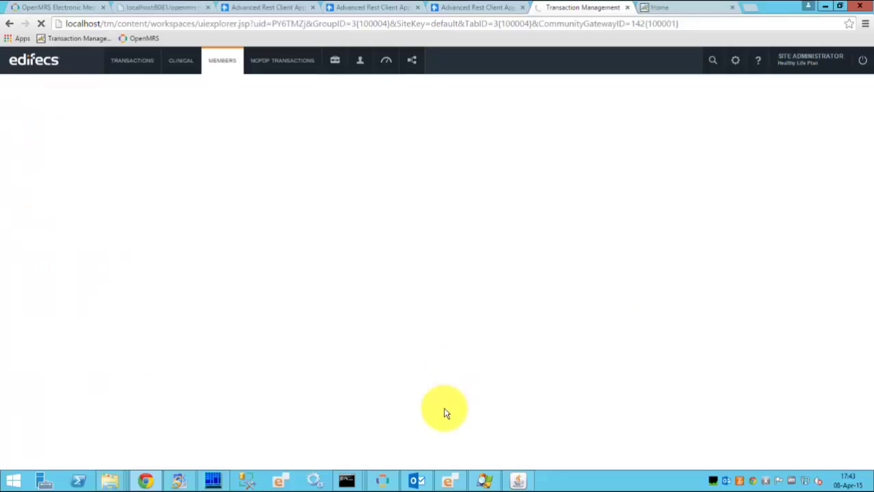
# Bring Application Manager forward to view the Routes statistics for Case 3 Care Coordination
pyautogui.click(449, 483)
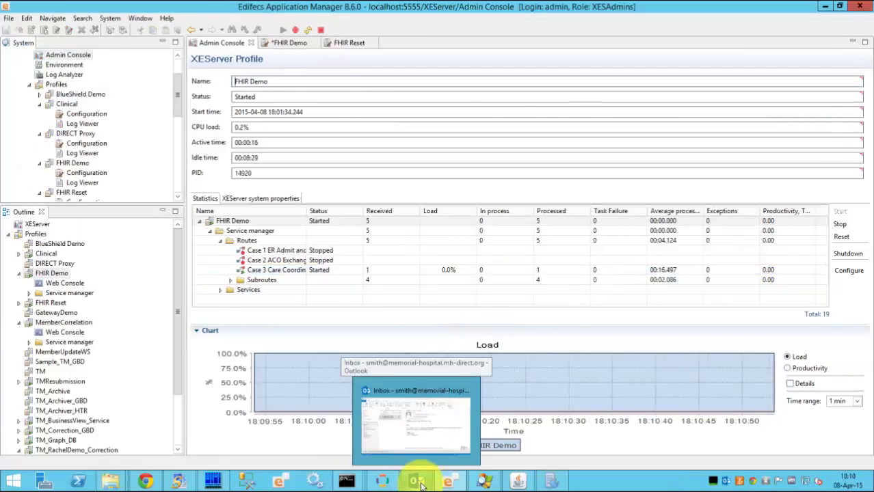
# Open the 'ER Admittance of your patient' email, preview its CCD XML attachment, then return to Application Manager
pyautogui.click(417, 482)
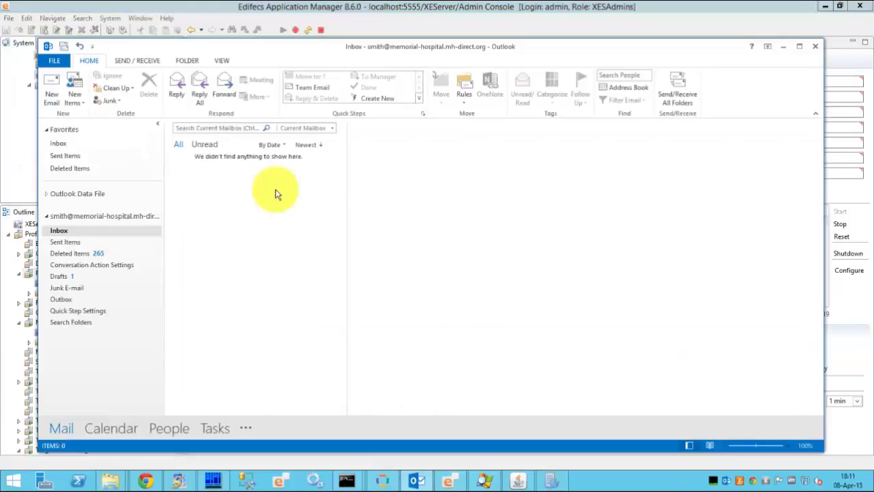
pyautogui.click(218, 184)
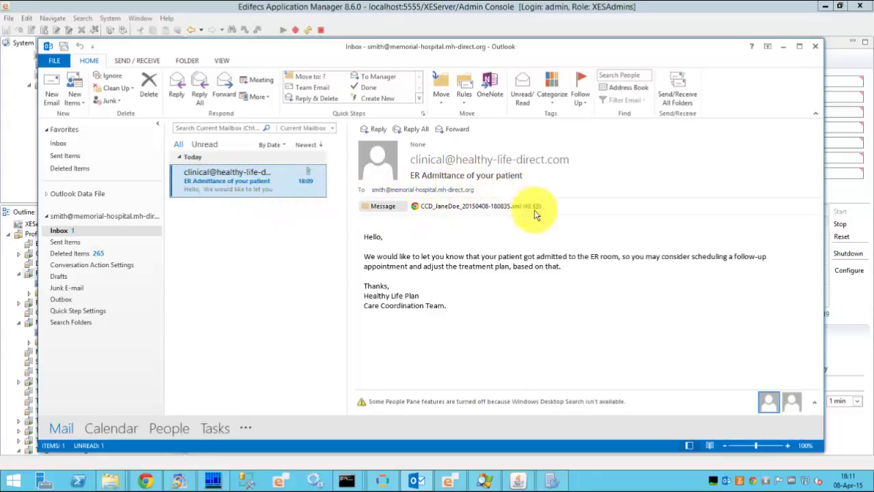
pyautogui.click(466, 208)
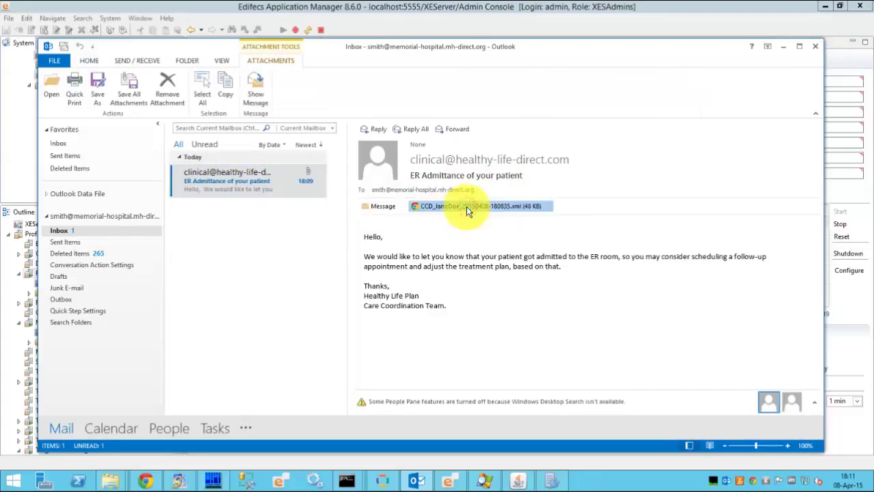
pyautogui.click(423, 239)
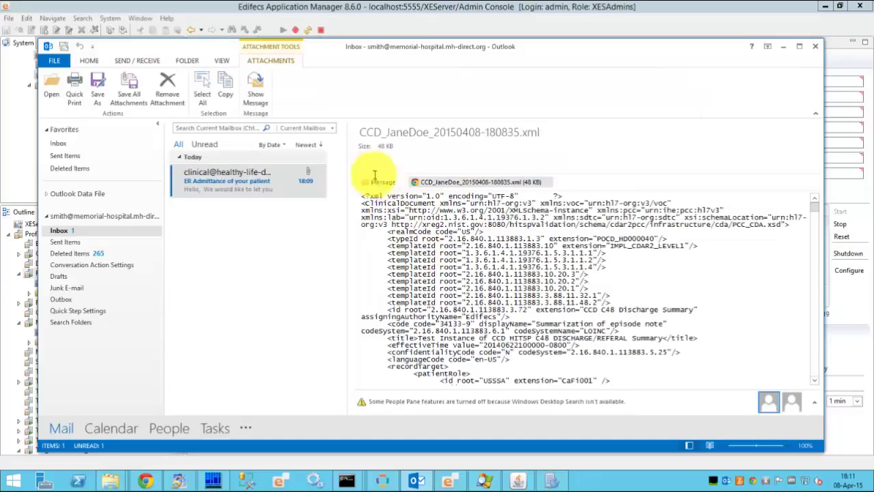
pyautogui.click(379, 182)
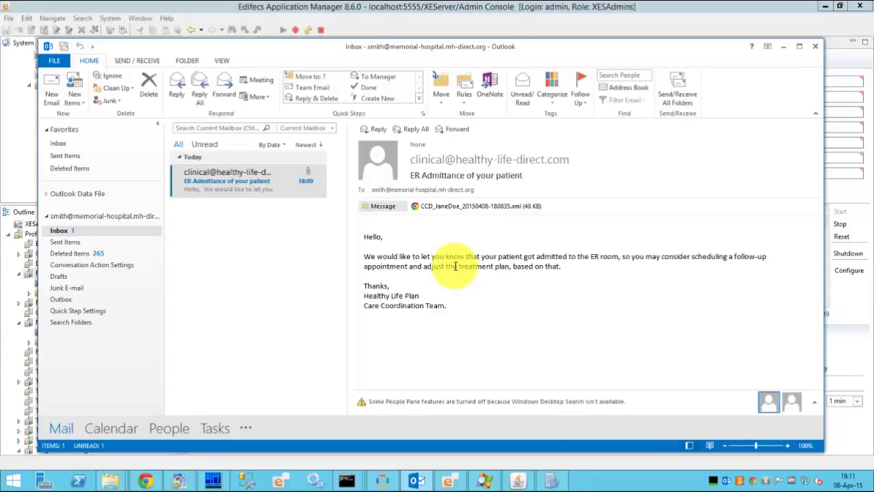
pyautogui.click(446, 482)
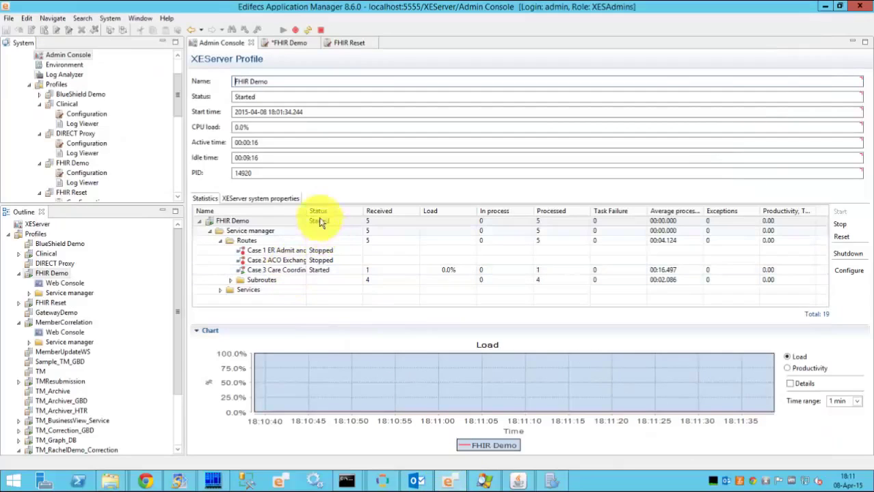
# Widen the Name column, open the Case 3 Care Coordination route diagram and select Member ACO Crosswalk
pyautogui.moveTo(306, 211); pyautogui.dragTo(387, 219)
pyautogui.click(322, 273)
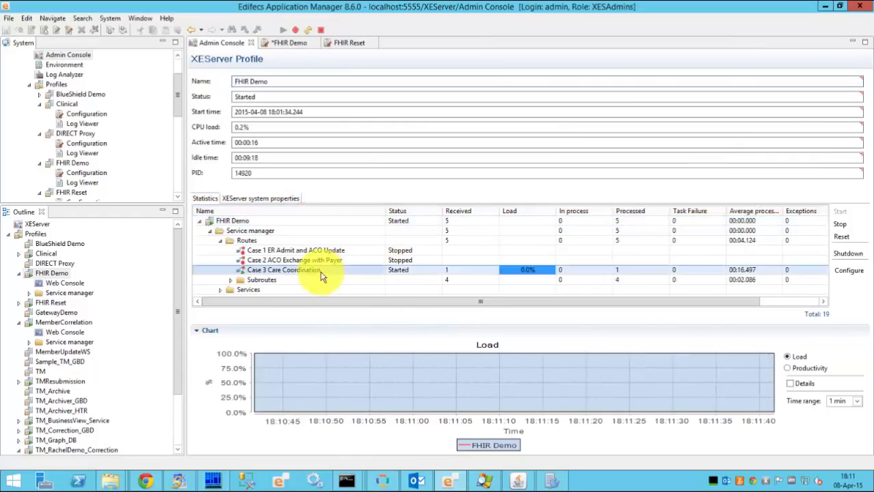
pyautogui.rightClick(321, 273)
pyautogui.click(368, 334)
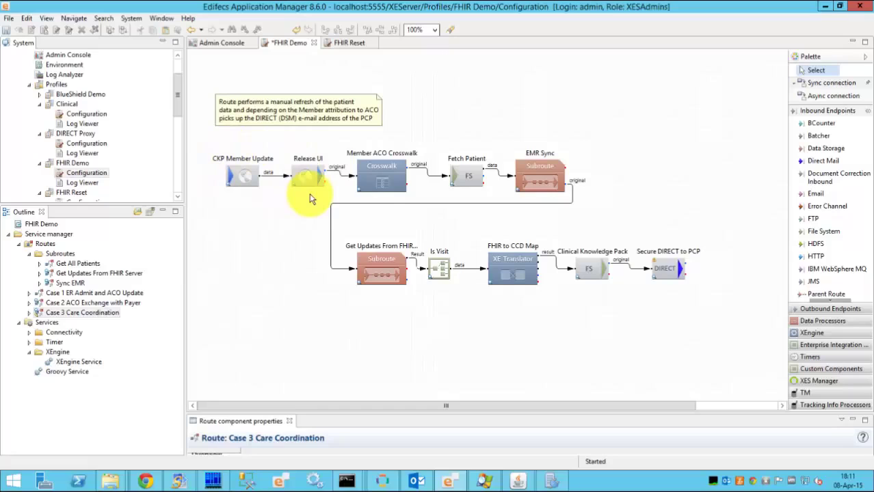
pyautogui.click(375, 181)
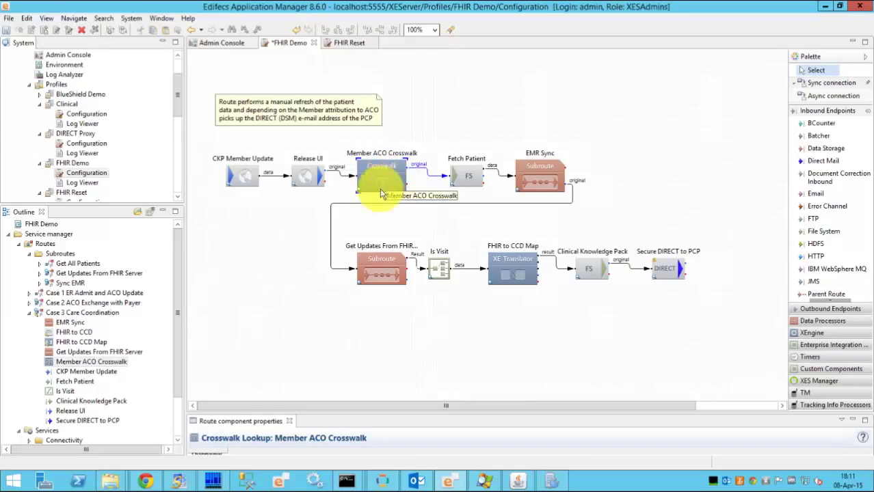
# In the SpecBuilder ACO Member ID crosswalk, select the patient's member ID and PCP DIRECT email
pyautogui.click(177, 481)
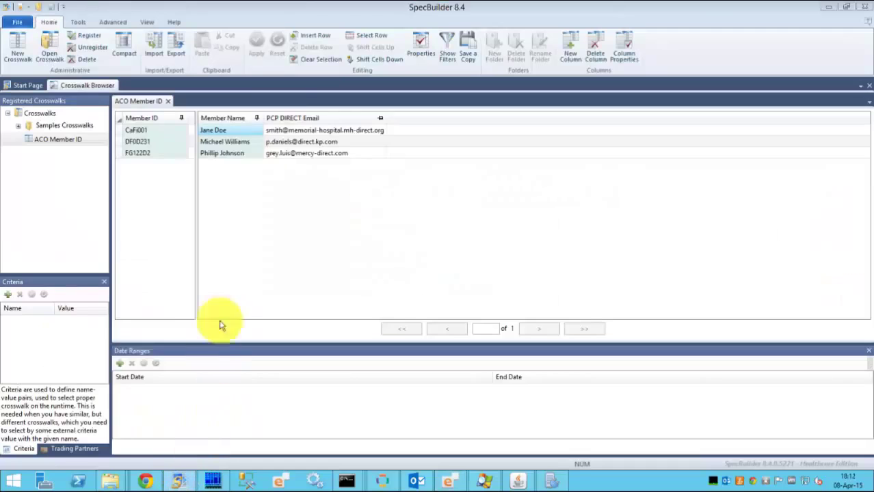
pyautogui.click(138, 131)
pyautogui.click(136, 137)
pyautogui.click(297, 132)
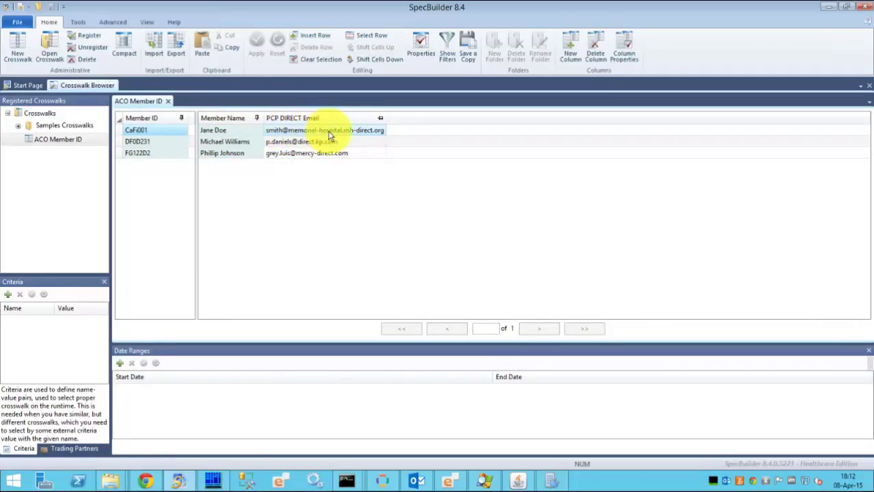
pyautogui.click(448, 481)
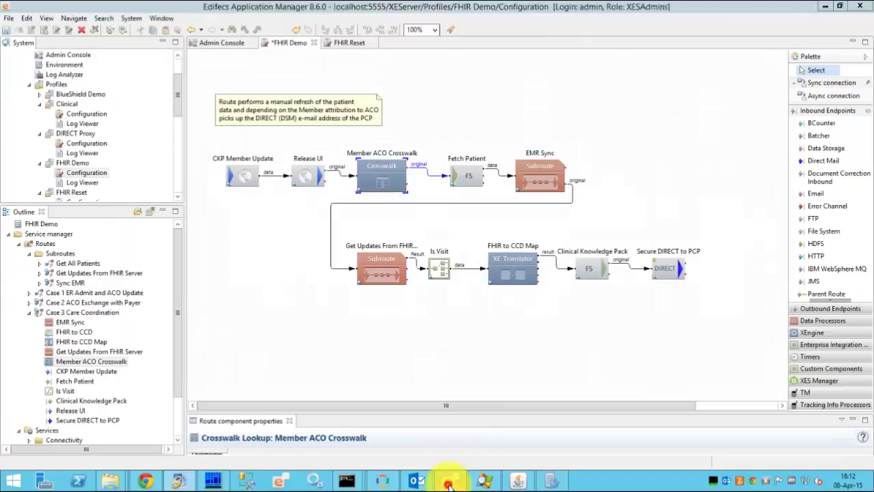
pyautogui.click(538, 177)
pyautogui.click(375, 270)
pyautogui.click(512, 268)
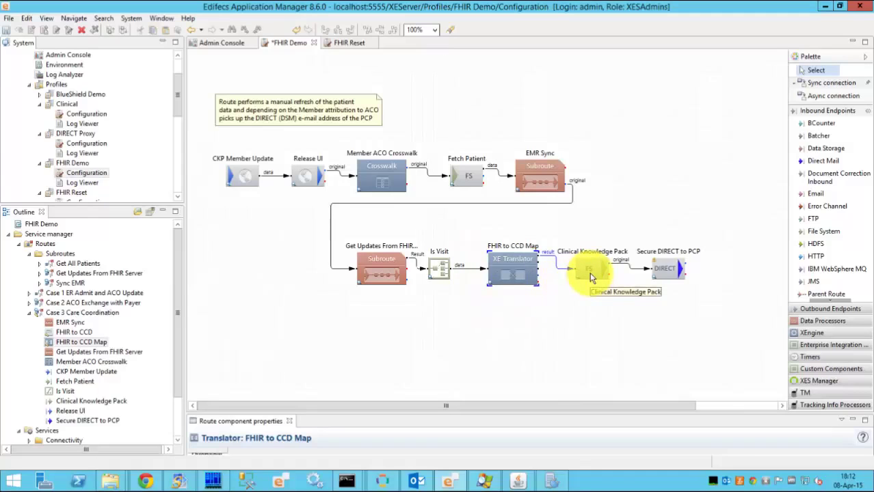
pyautogui.click(667, 271)
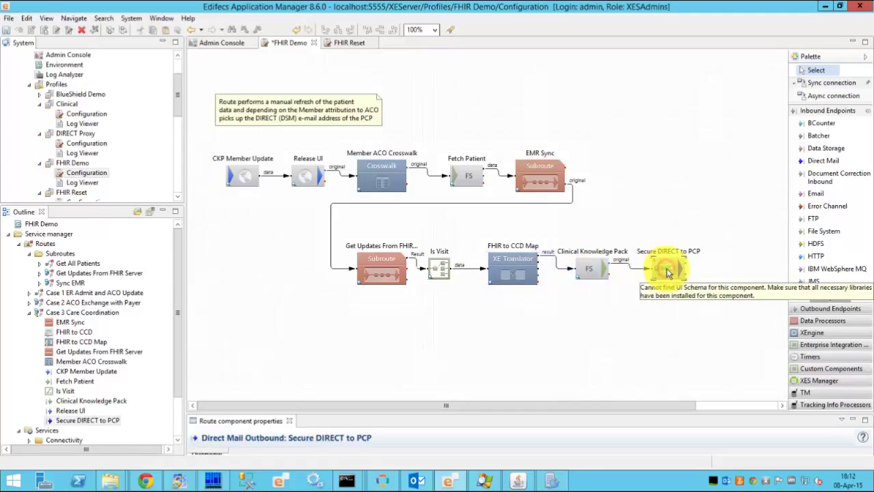